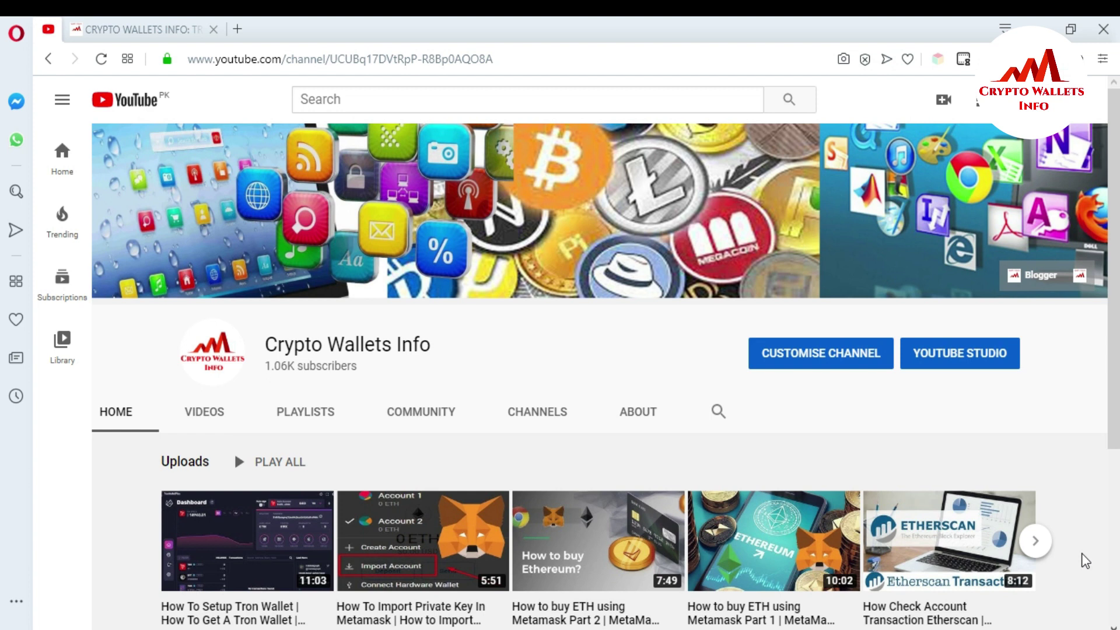
Show the Crypto Wallets Info website with its posts labelled TRON
click(92, 29)
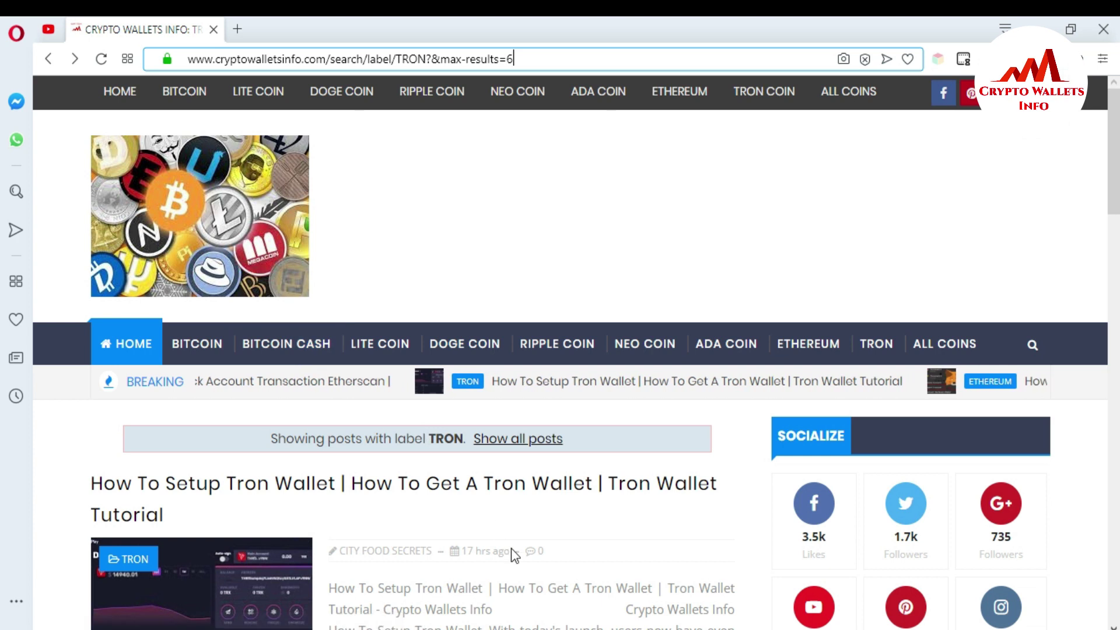
key(Escape)
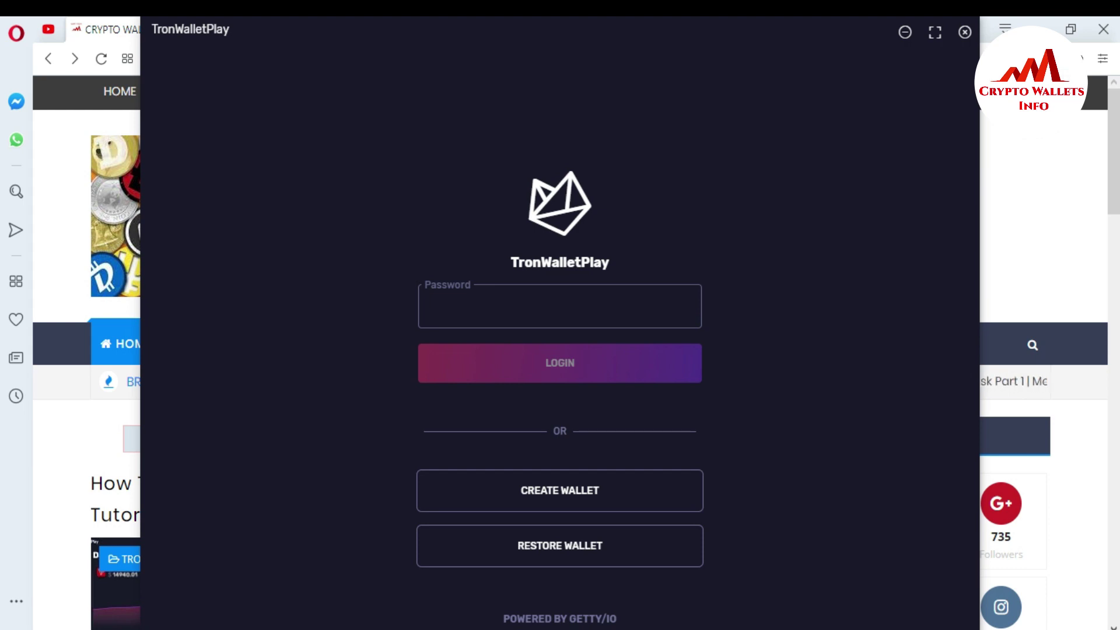
Switch to TronWalletPlay and enter the wallet password to log in
click(565, 302)
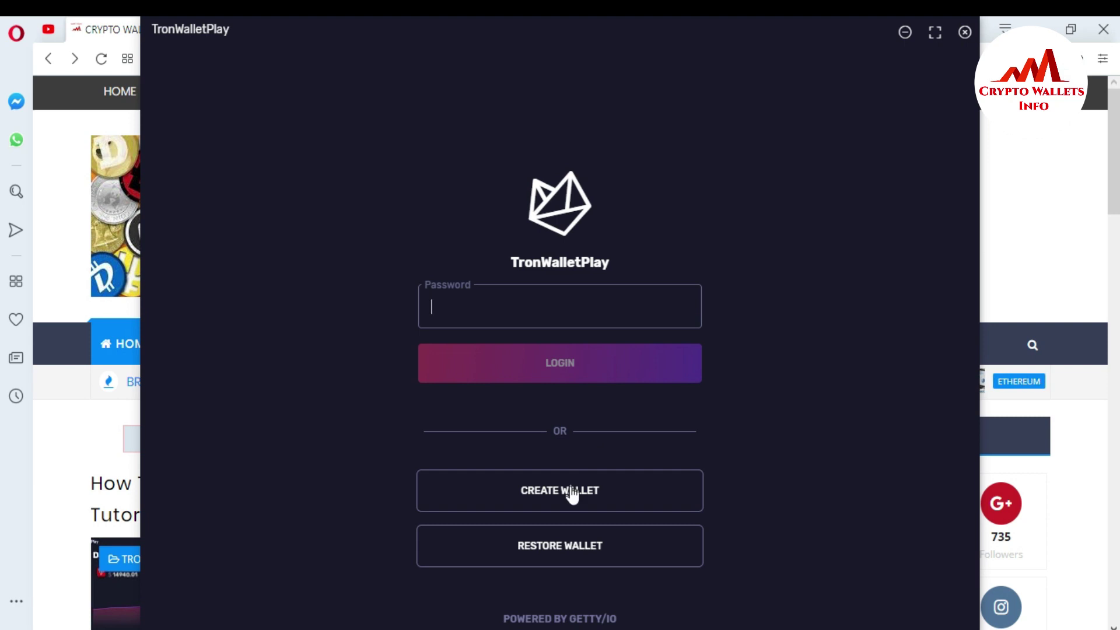
click(580, 309)
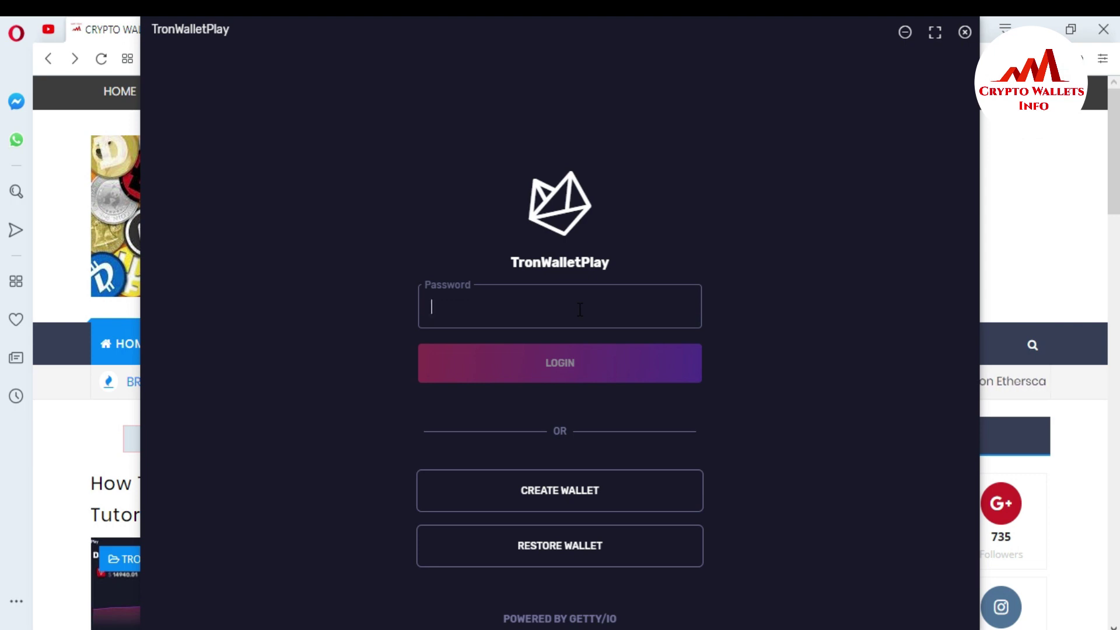
text(****)
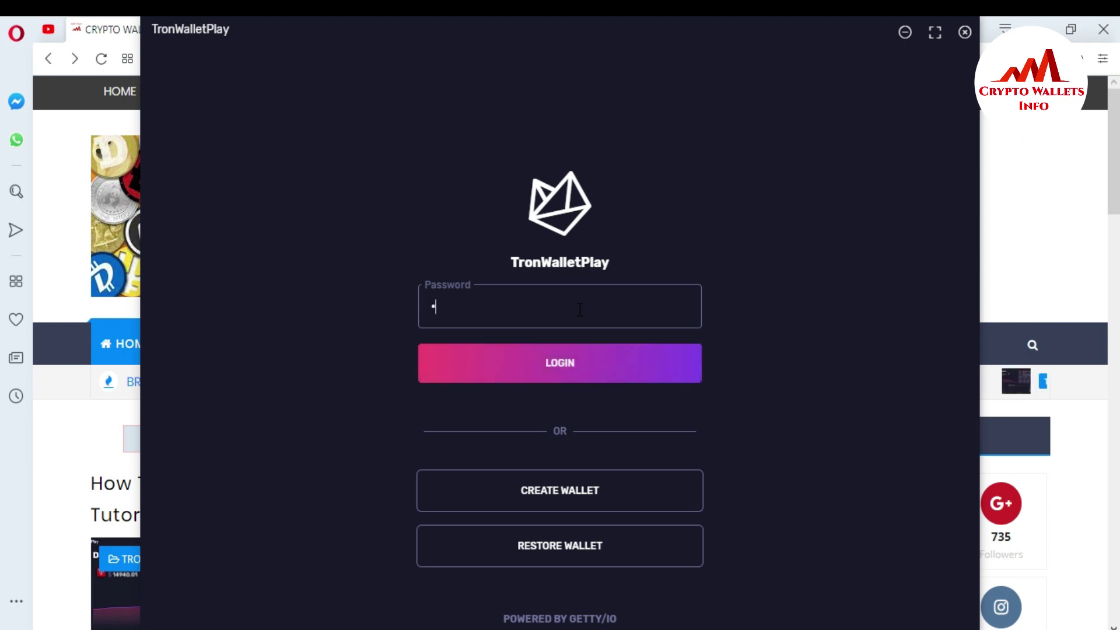
text(**)
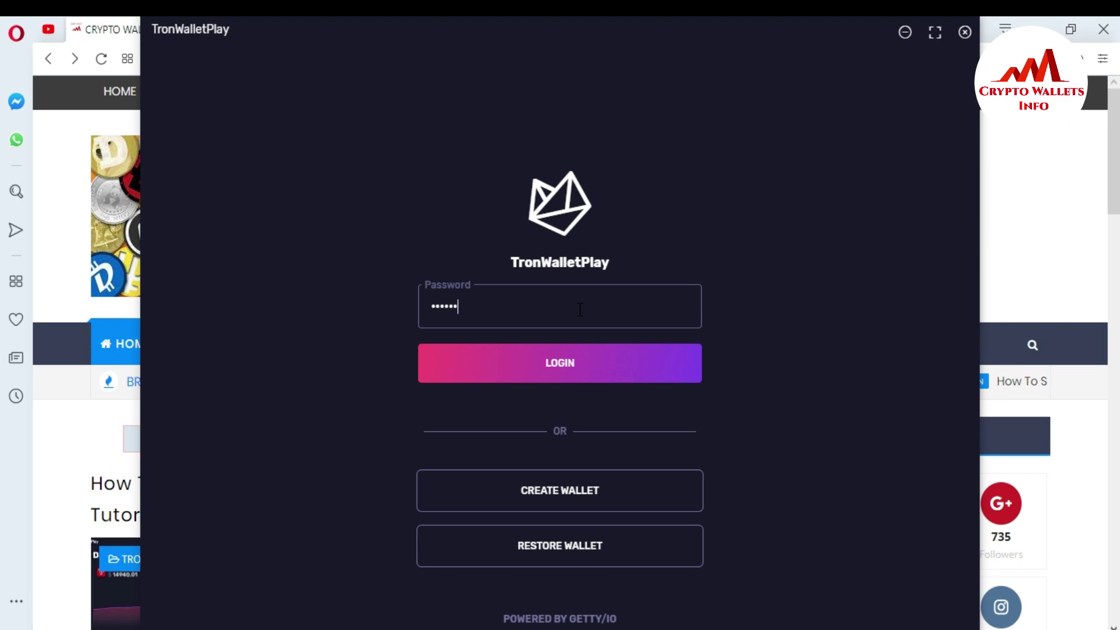
text(*****)
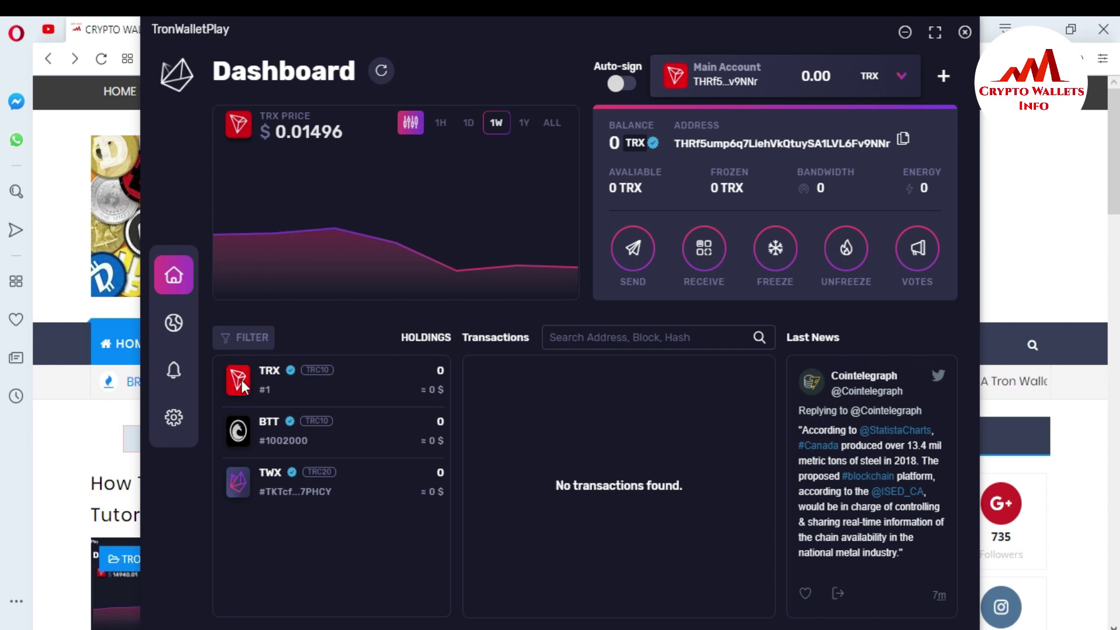
View the About page in the settings and unlock the wallet backup by entering the wallet password
click(173, 418)
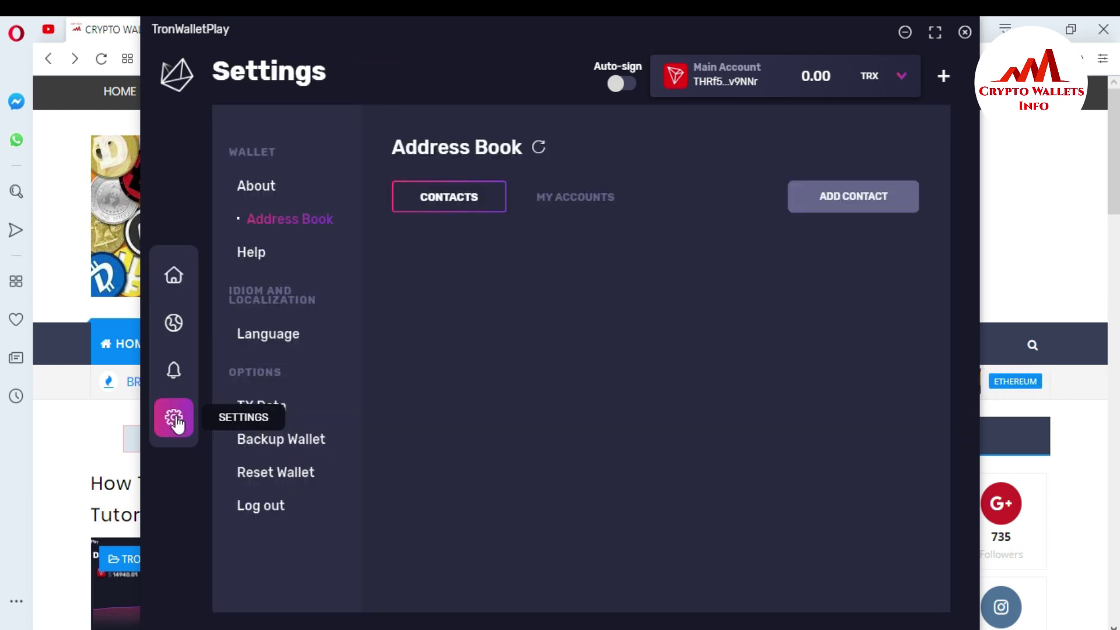
click(259, 184)
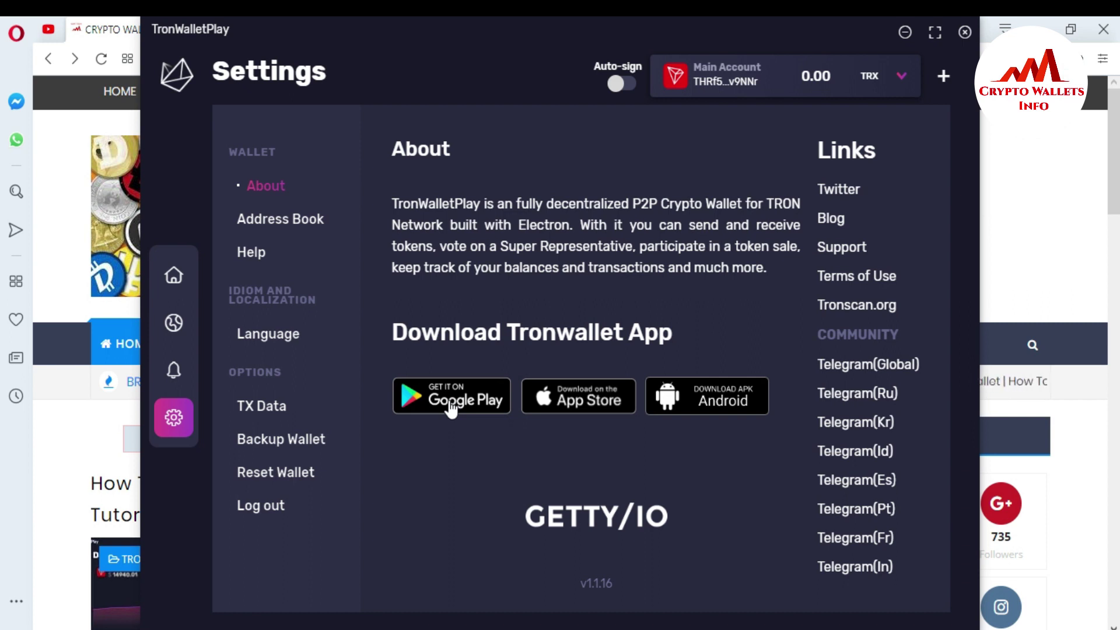
click(290, 441)
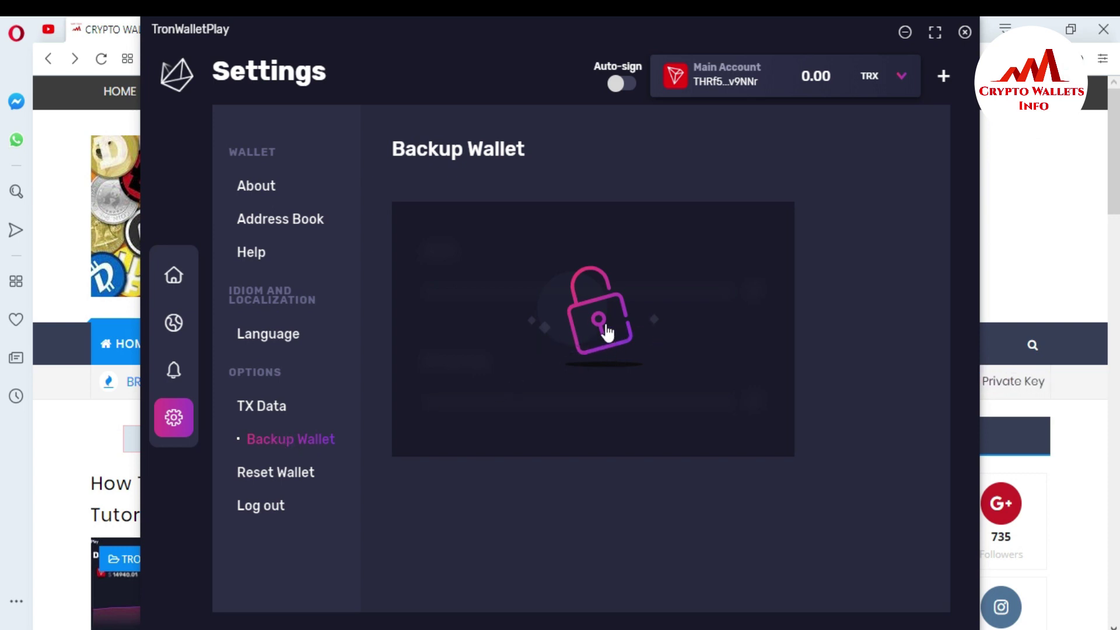
click(595, 300)
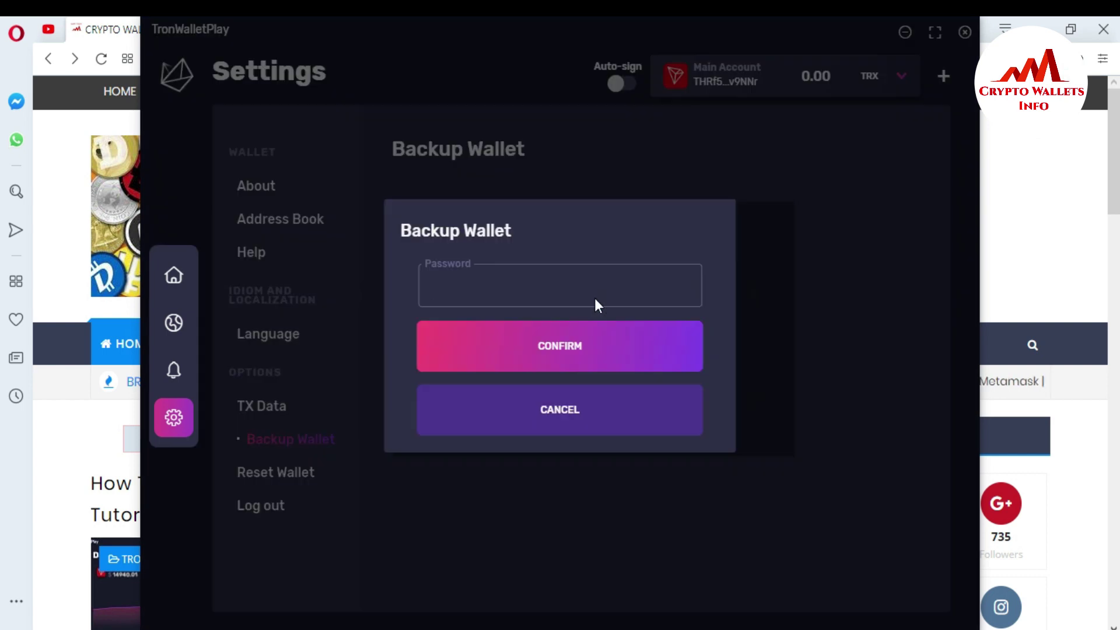
click(542, 293)
text(••••••)
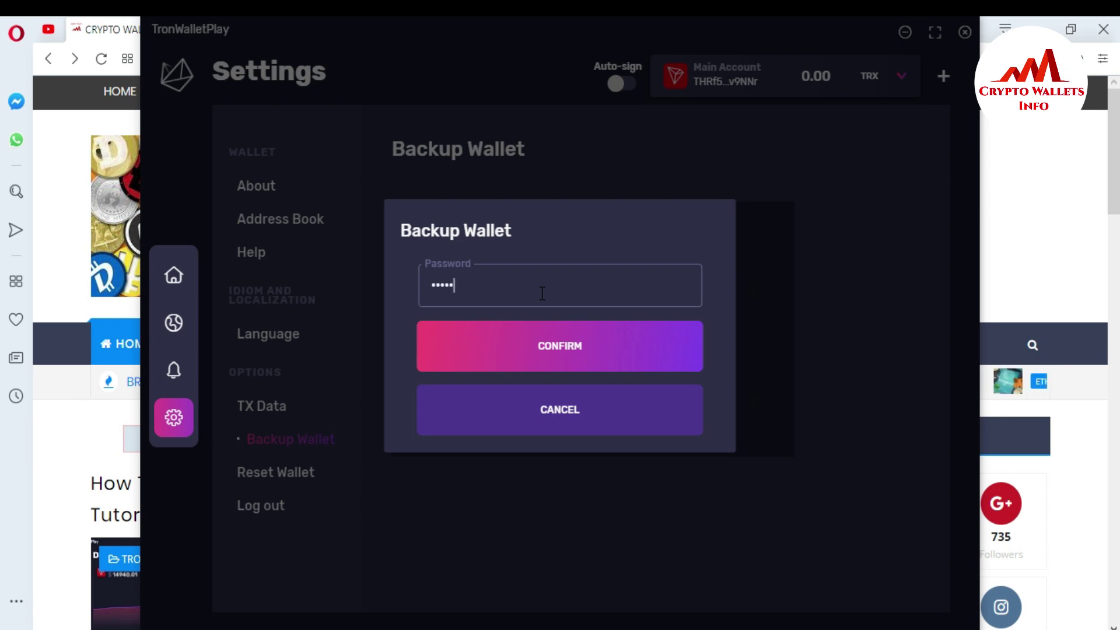
text(•••)
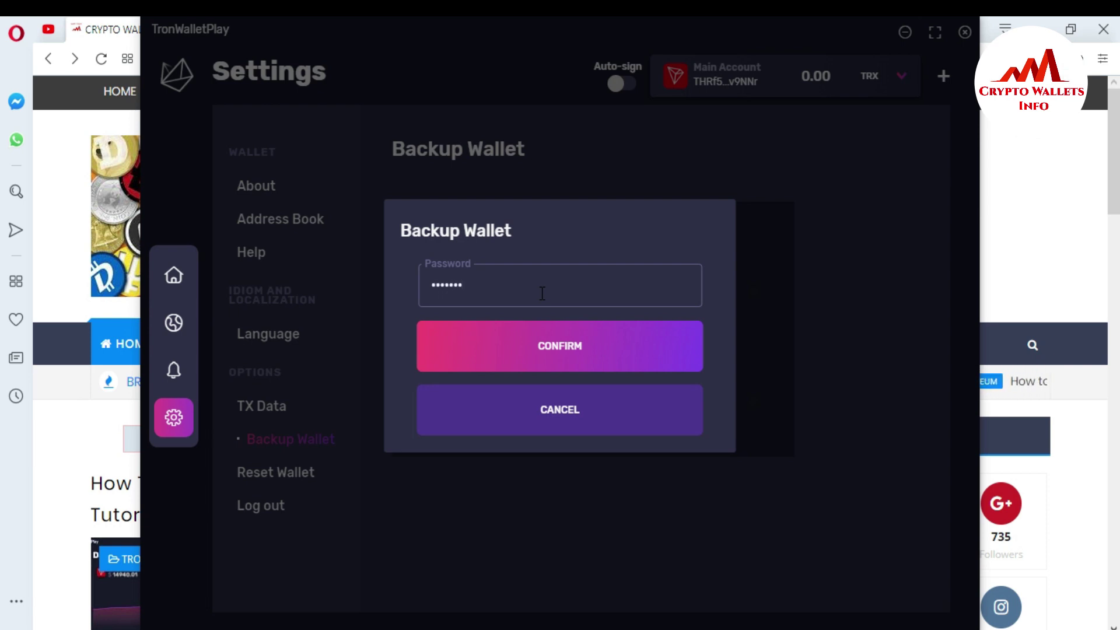
text(••)
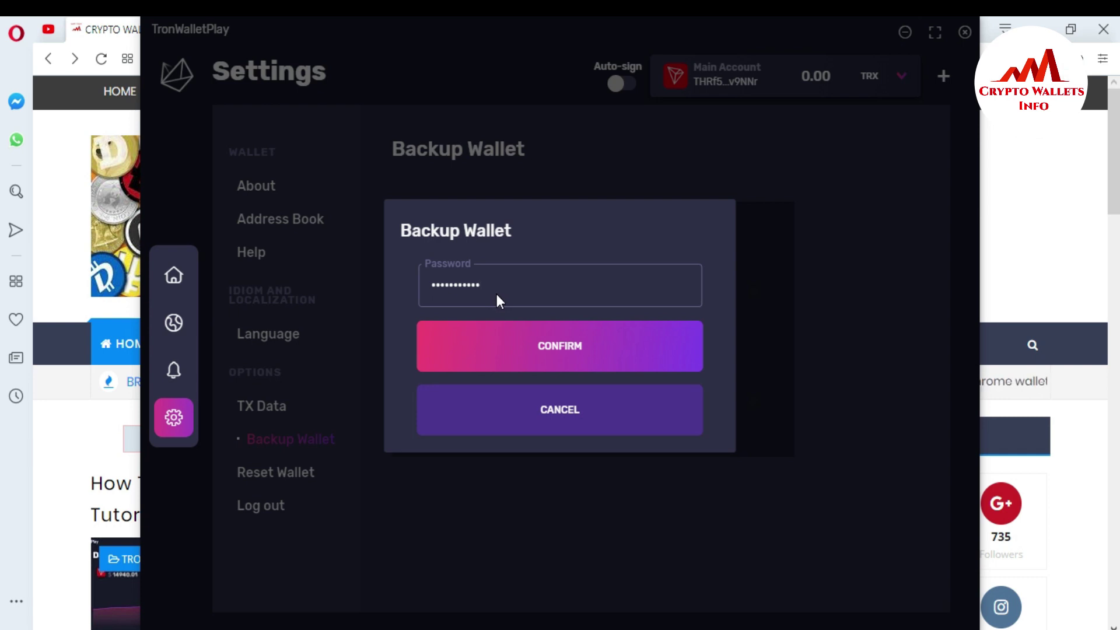
click(561, 350)
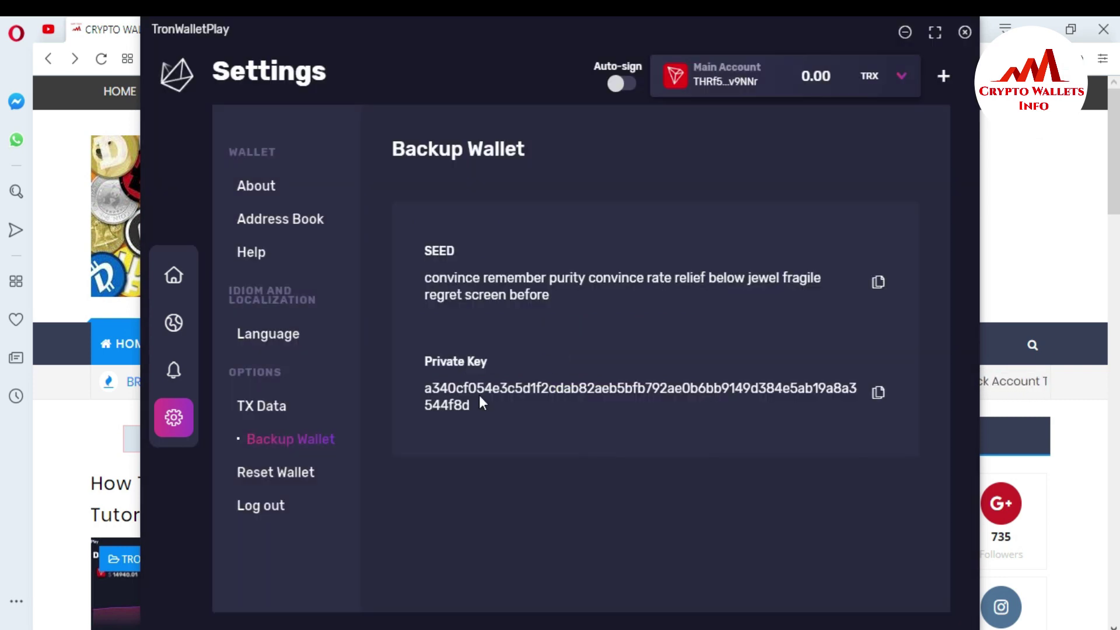
Copy the wallet's seed phrase into a new Notepad document labelled "Seed :", leaving an empty line below it
click(425, 278)
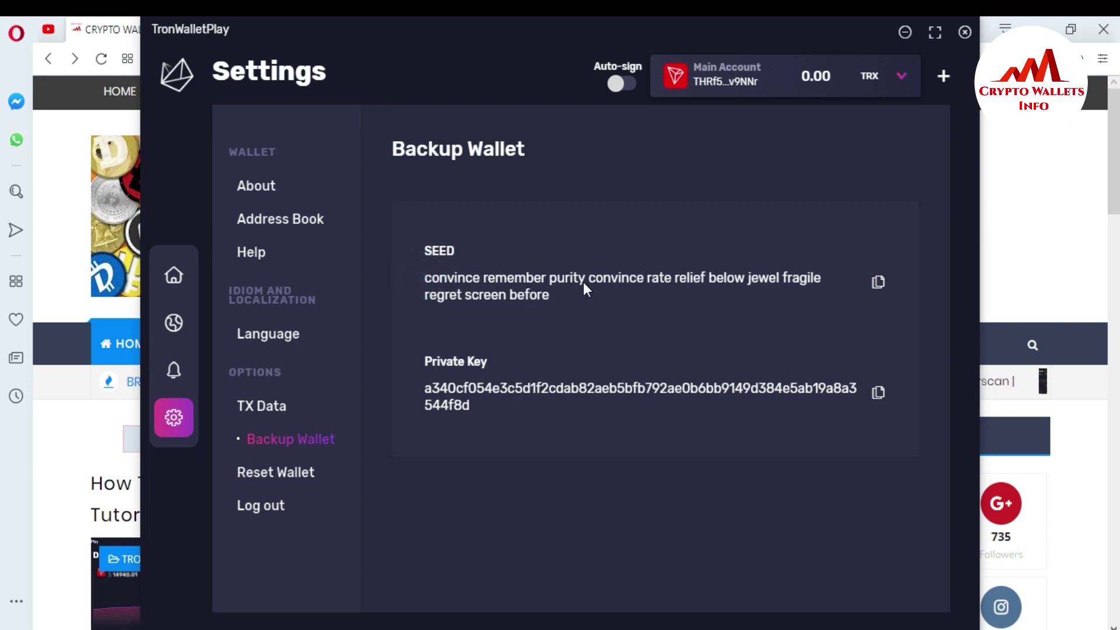
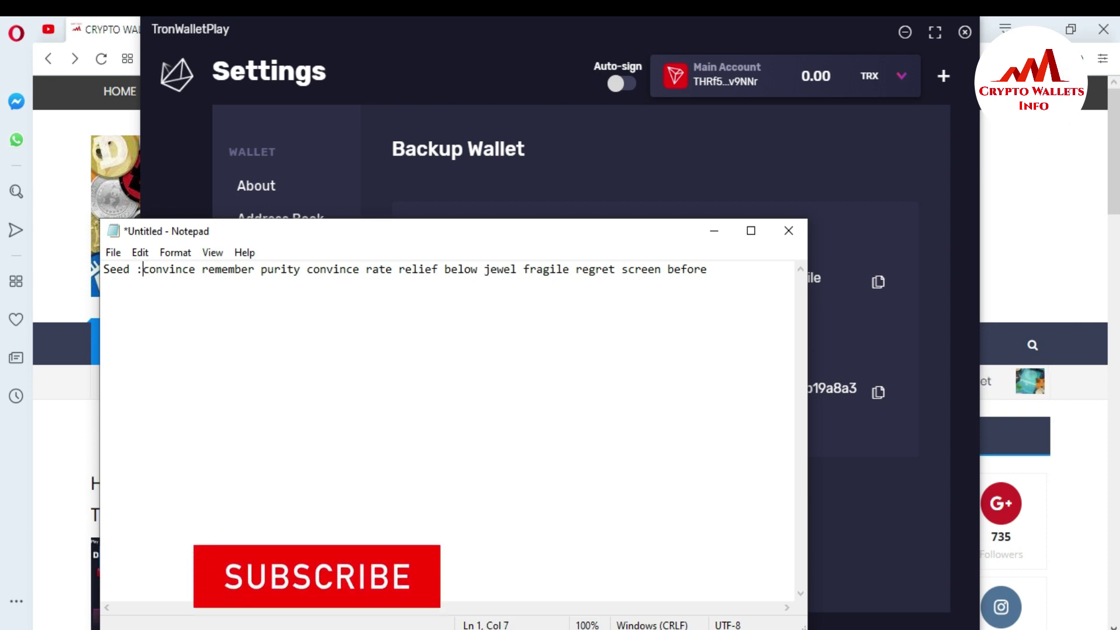
click(727, 273)
key(Return)
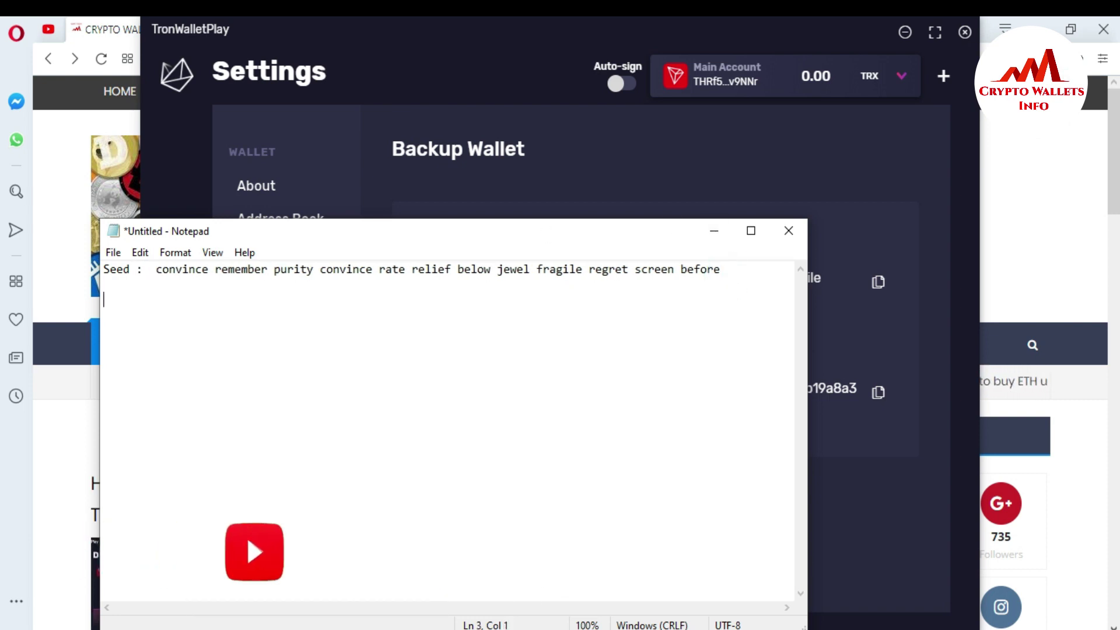
Copy the wallet's private key from TronWalletPlay into the Notepad document below the seed, labelled "Private Key :"
click(720, 181)
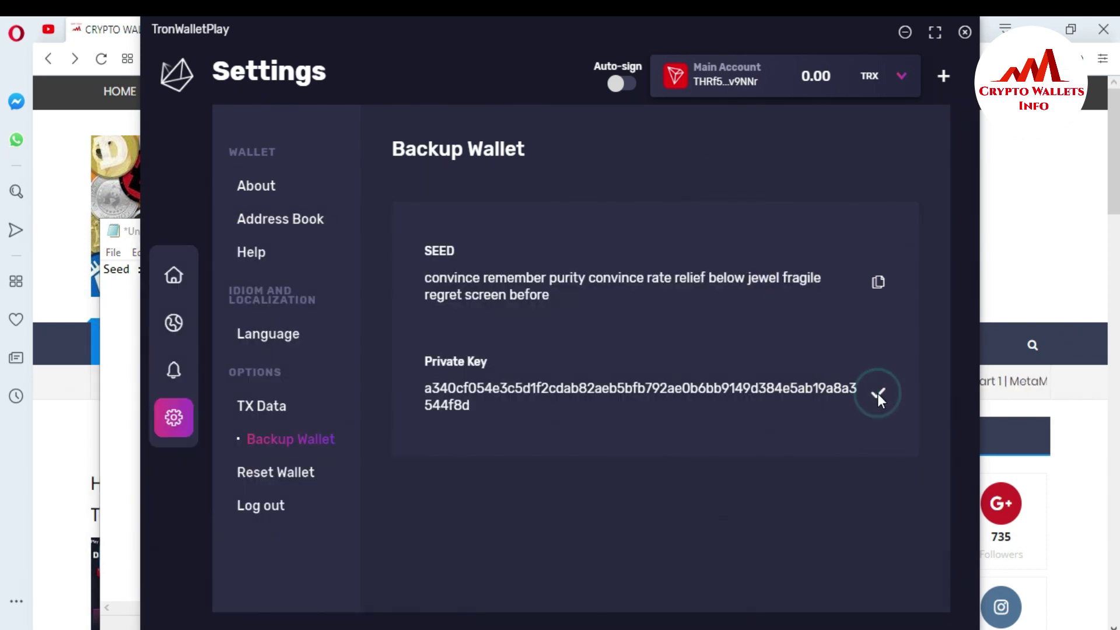
click(560, 626)
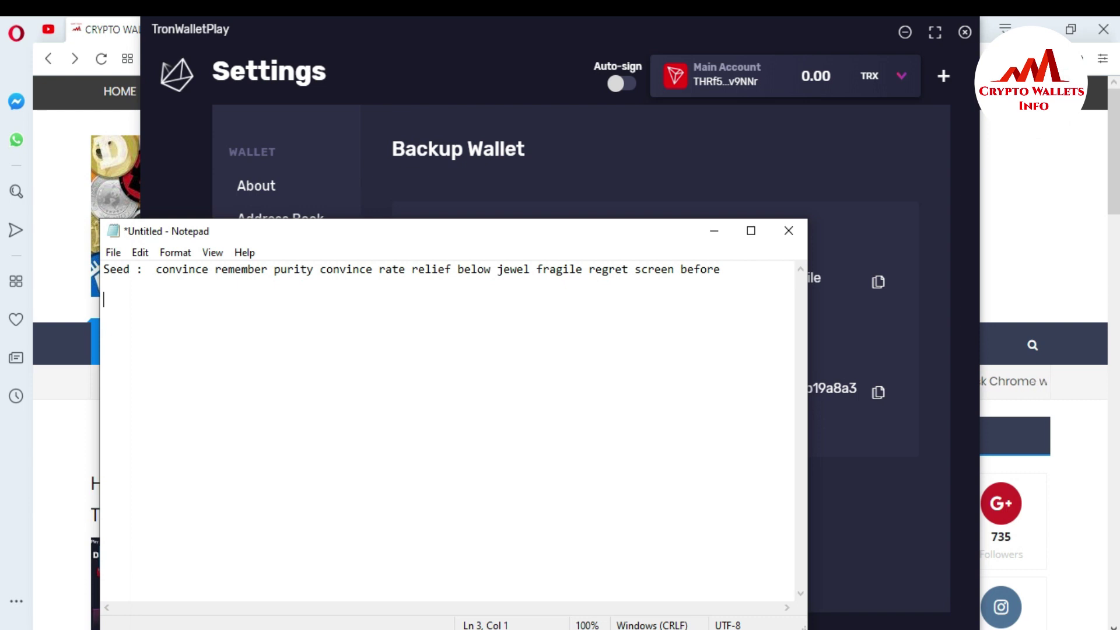
text(Private Key )
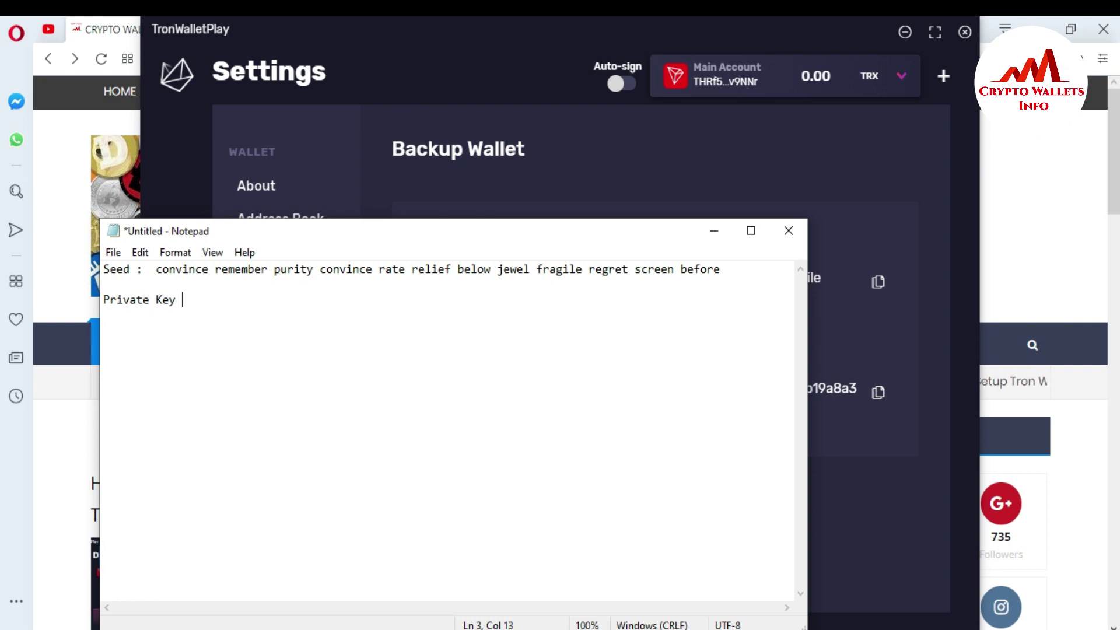
text(:)
key(ctrl+v)
Save the Notepad document as "Backup Of Tron" in the T1 folder
click(112, 253)
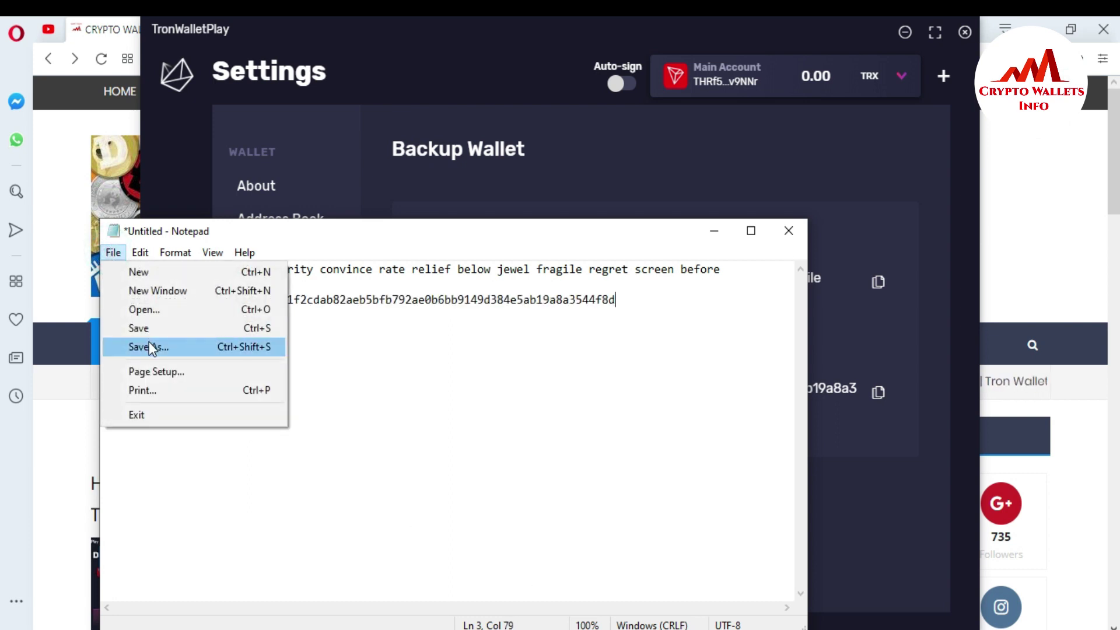
click(149, 342)
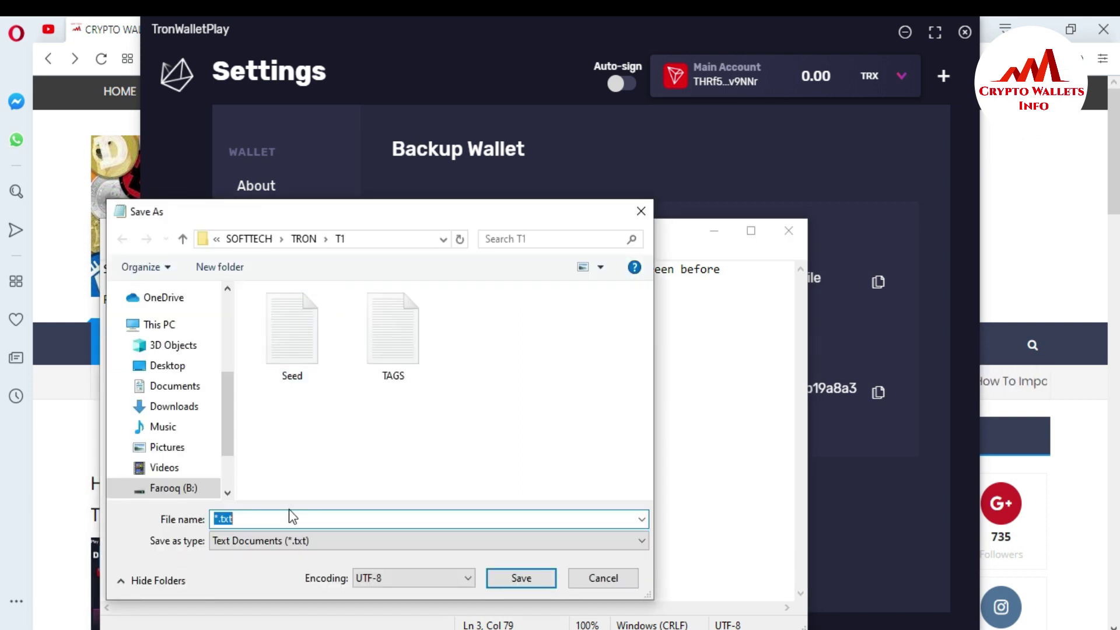
text(Back)
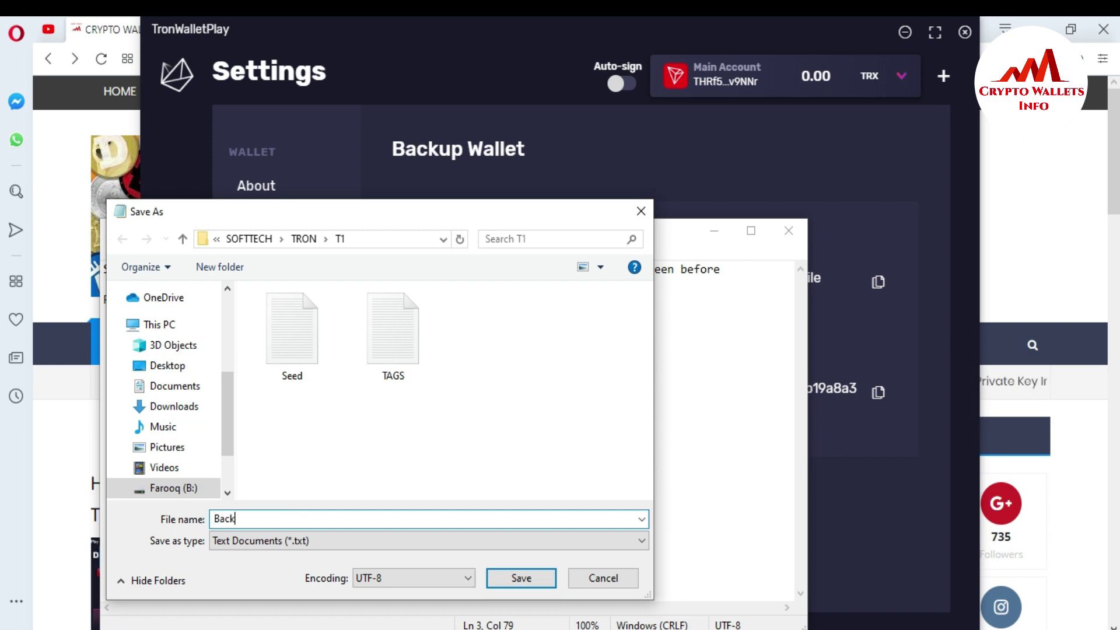
text(up Of Tron)
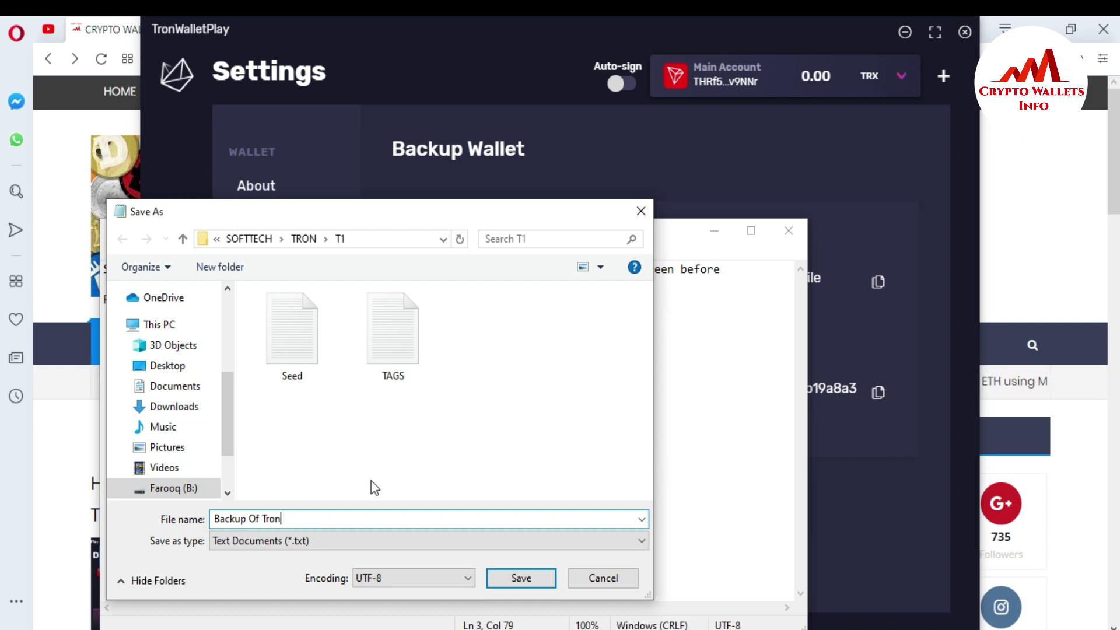
click(511, 578)
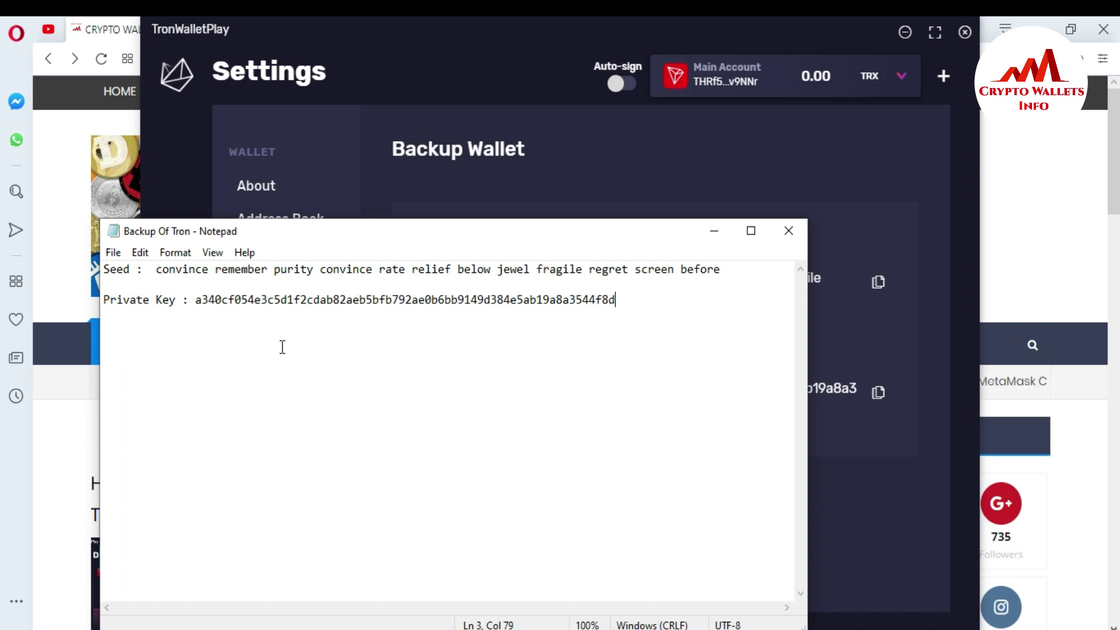
Minimize Notepad and return to the Backup Wallet page in TronWalletPlay's settings
click(715, 229)
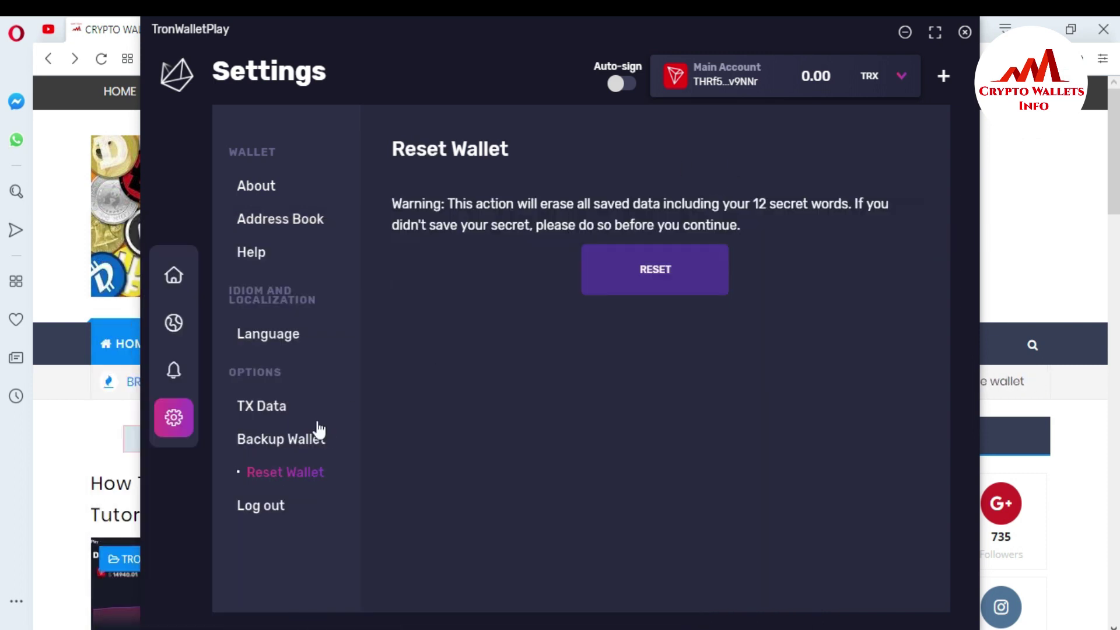
click(293, 441)
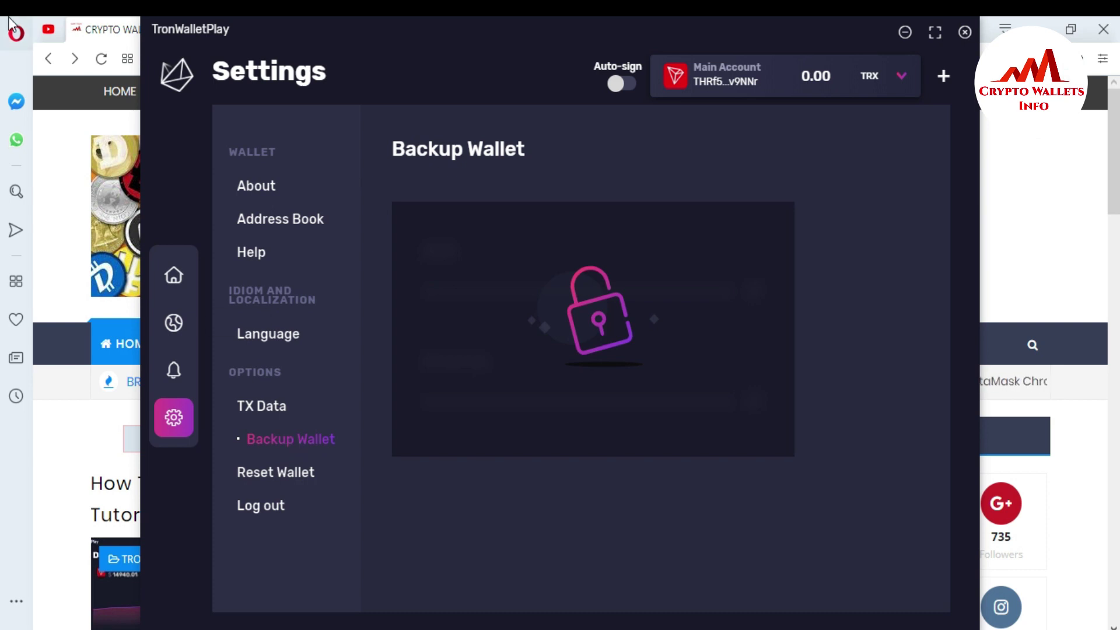
Switch to the browser, look through the Crypto Wallets Info channel's uploaded videos, and return to the website's TRON posts
click(47, 31)
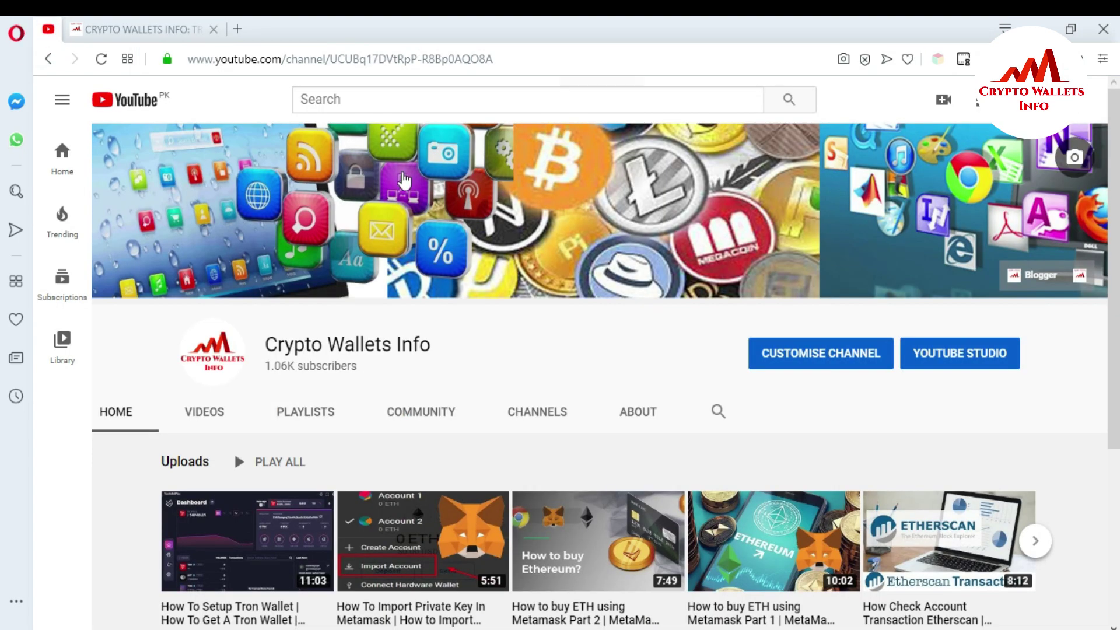
click(204, 411)
drag(1111, 501, 1108, 173)
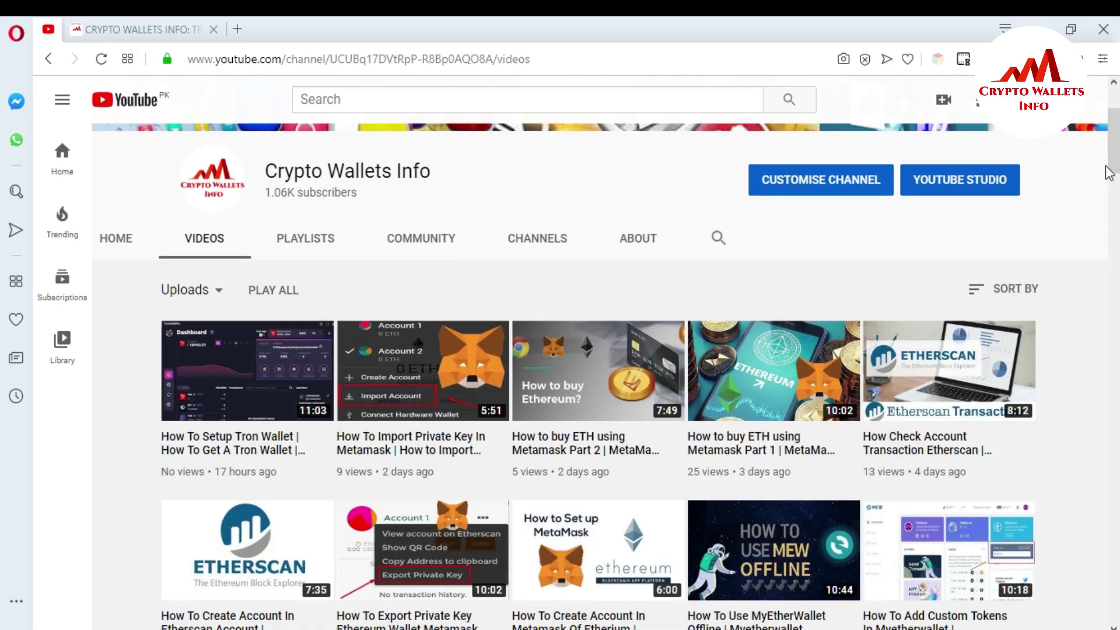
click(104, 36)
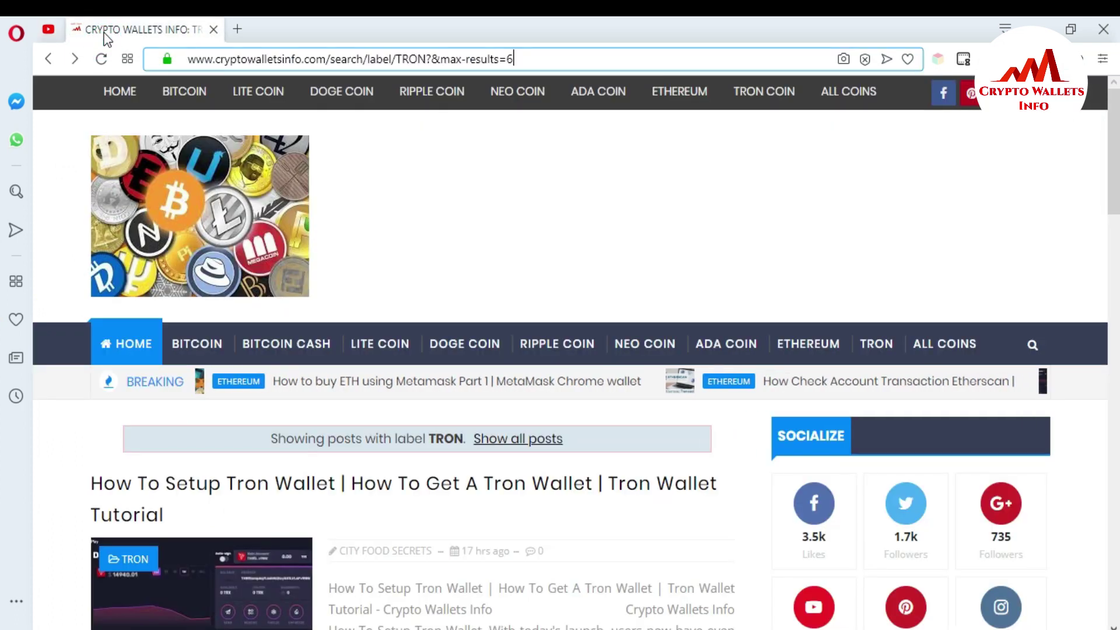